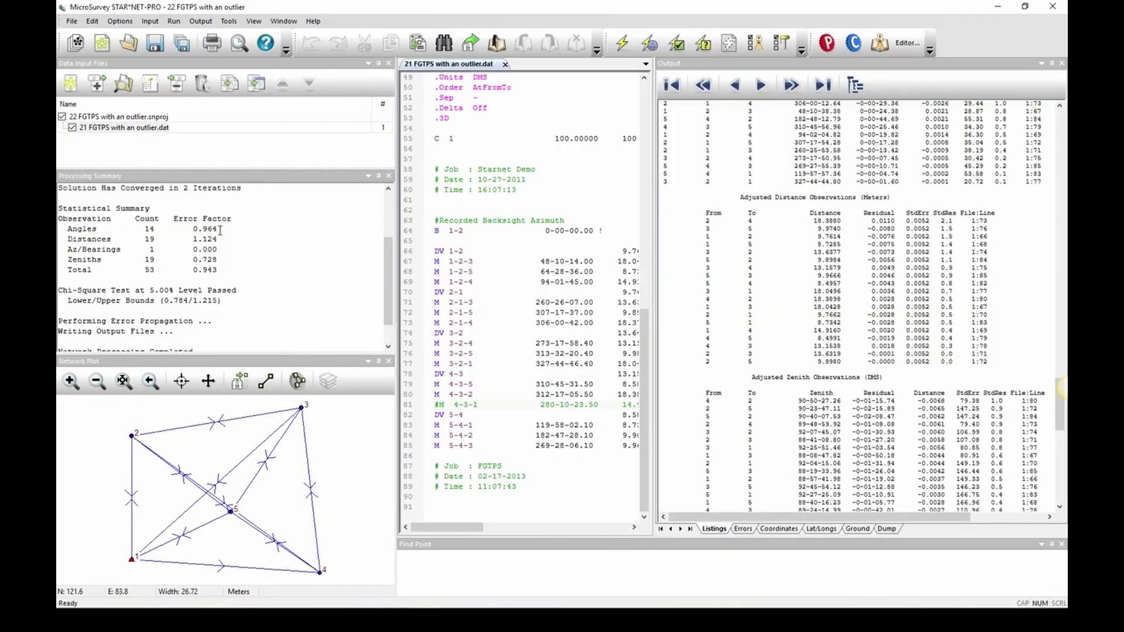
Set angular accuracy to 1 and the EDM accuracy constant to 0.001, then apply import settings to all files.
left_click_drag(220, 230, 203, 229)
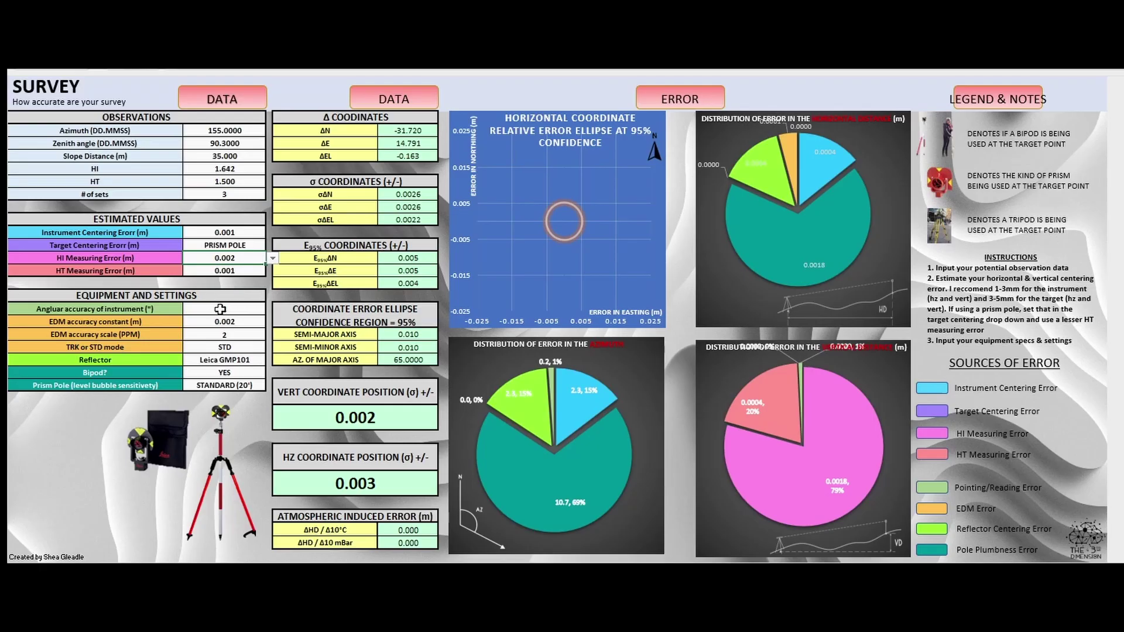
left_click(223, 310)
key("alt+Down")
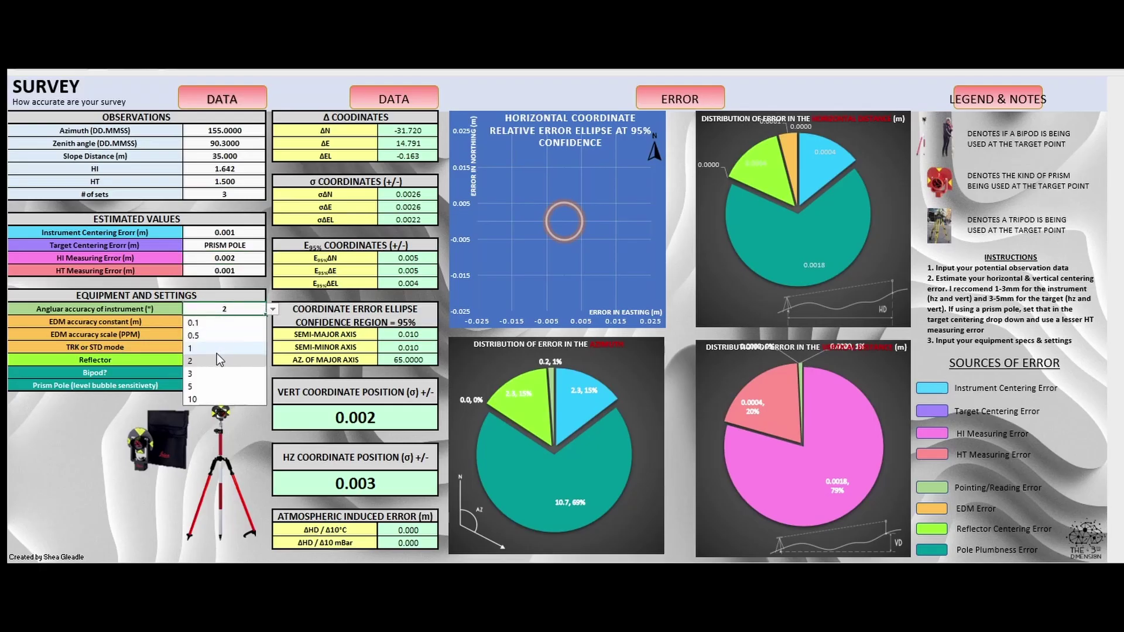
left_click(214, 348)
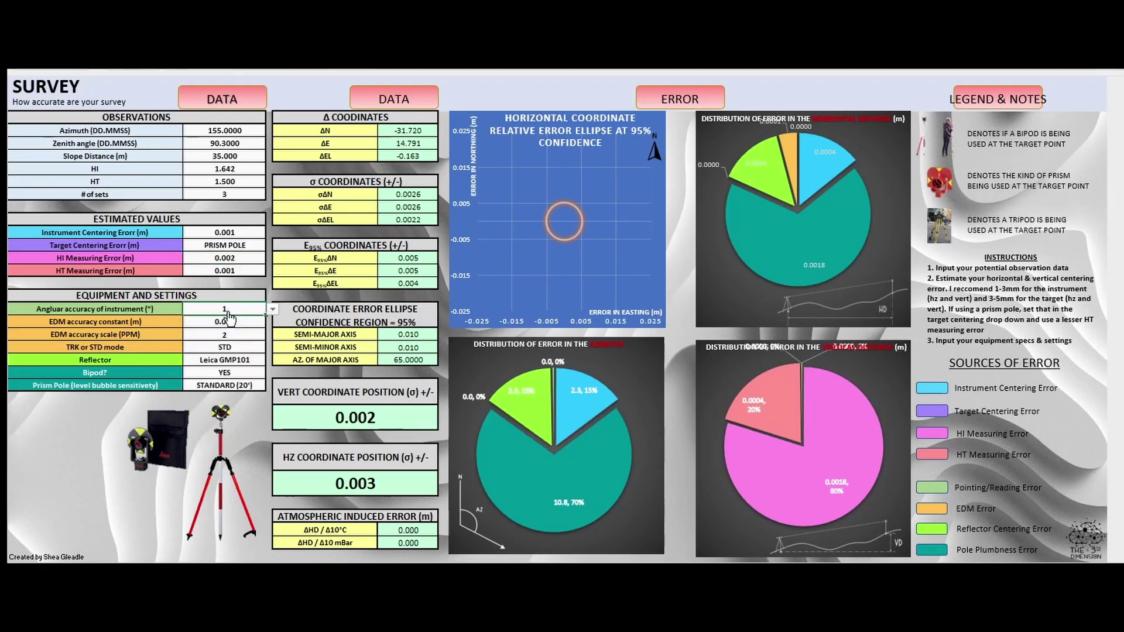
left_click(229, 322)
key("alt+Down")
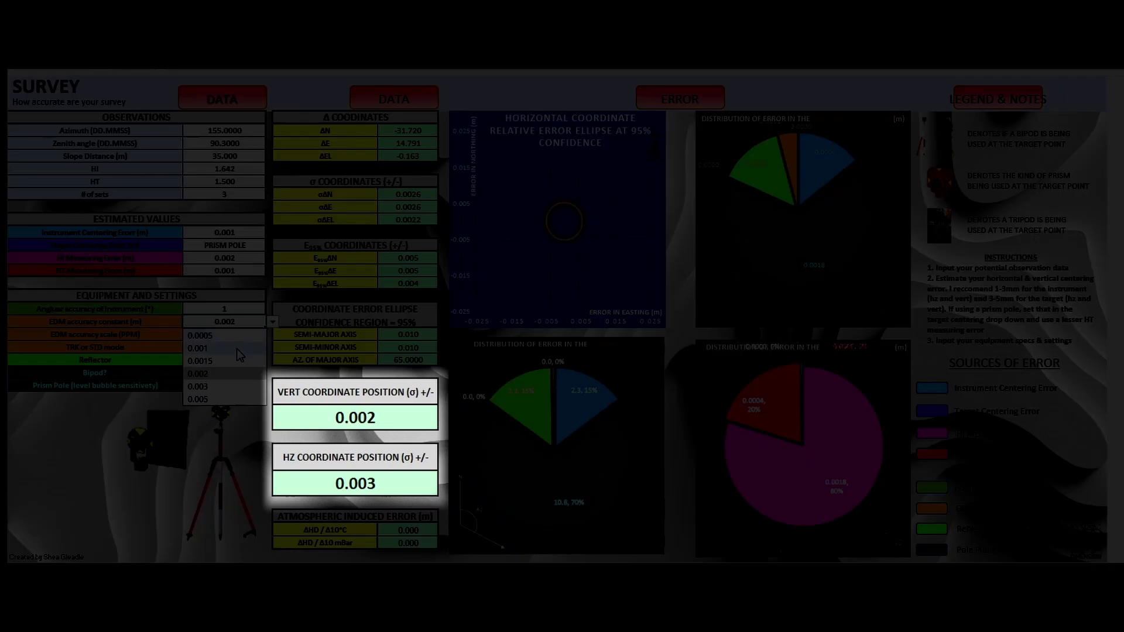
left_click(212, 348)
left_click(215, 338)
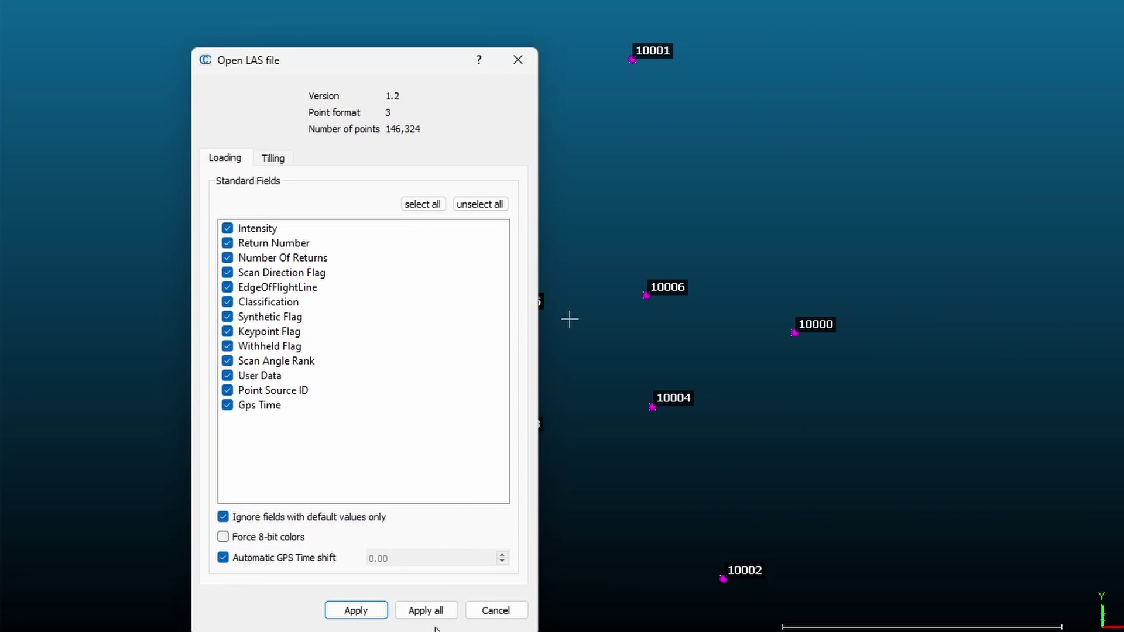
left_click(438, 610)
Accept the suggested global coordinate shift and pick the cloud point at label 10001 to read its coordinates.
left_click(498, 531)
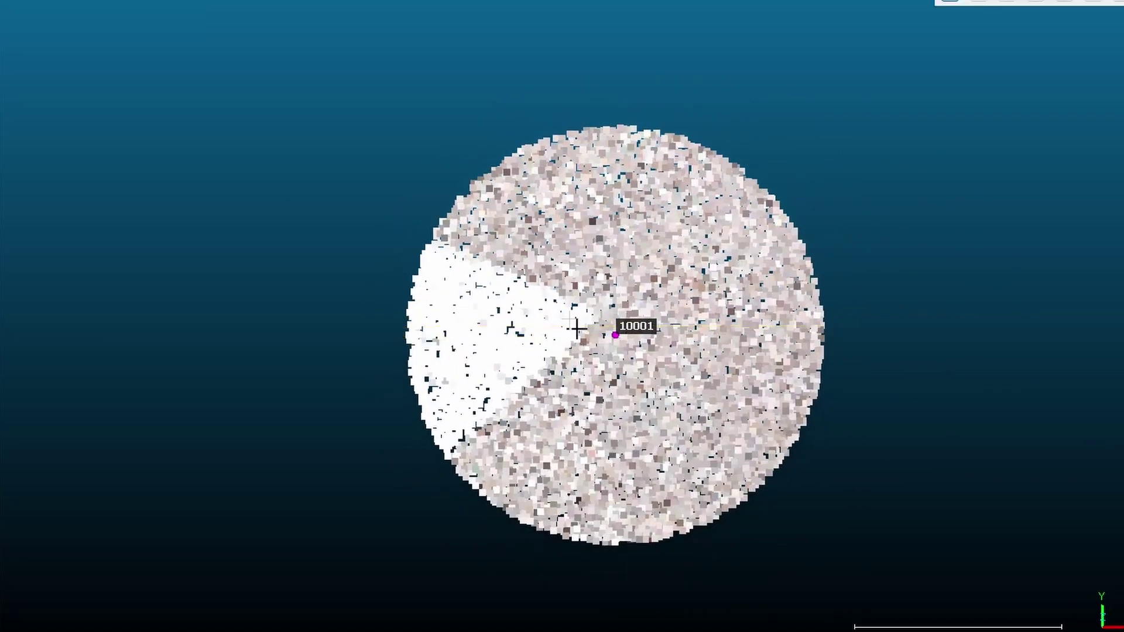
left_click(598, 318)
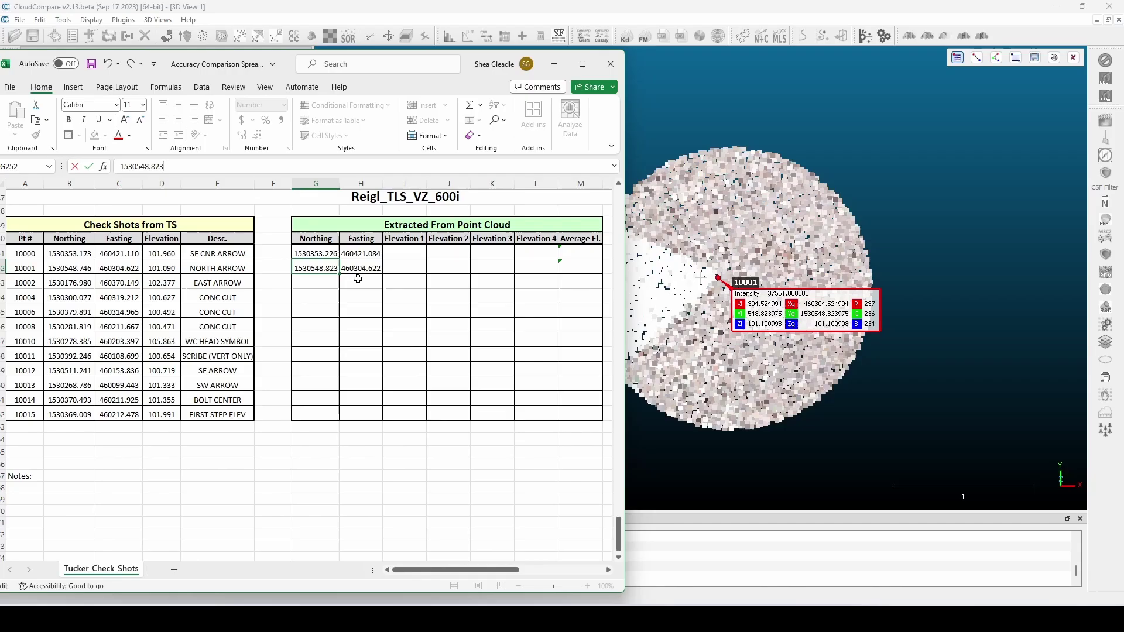
Fix the trailing digits in cell H12 so the 10001 Easting reads 460304.524.
left_click(360, 268)
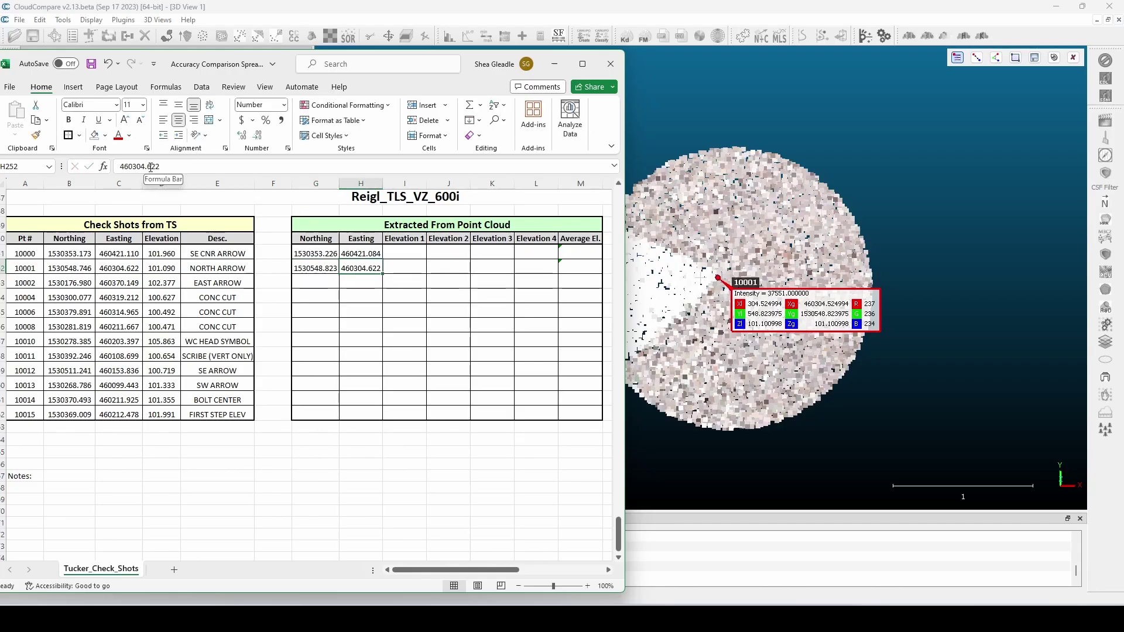
left_click_drag(146, 166, 172, 167)
type("5")
key("Return")
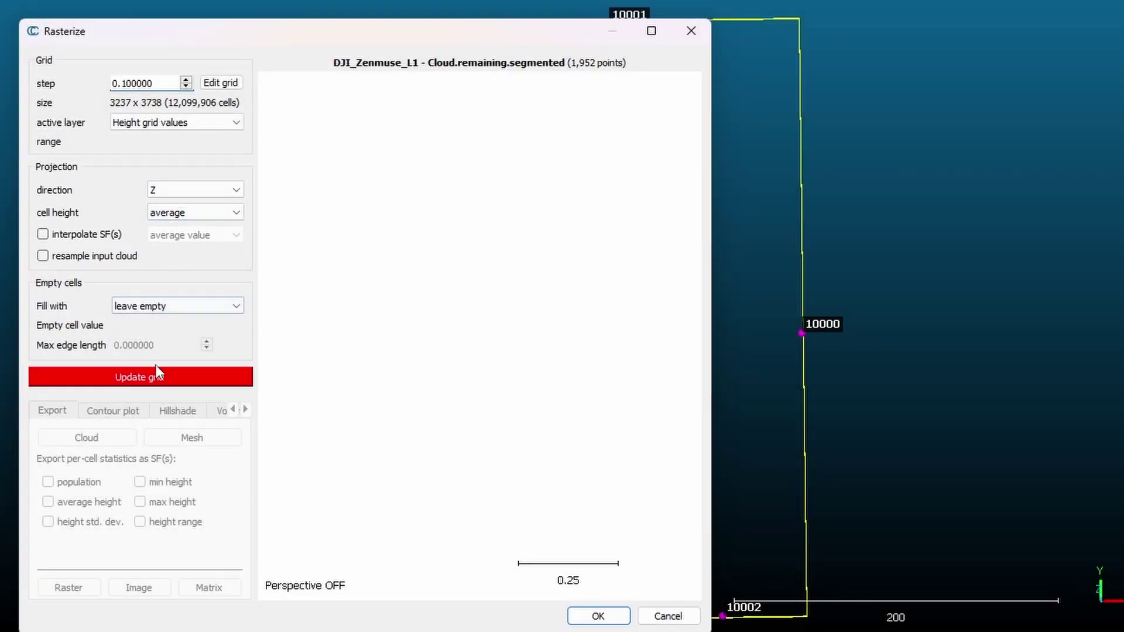
Rebuild the raster as a 0.1-step height grid, accepting the large-grid warning.
left_click(152, 378)
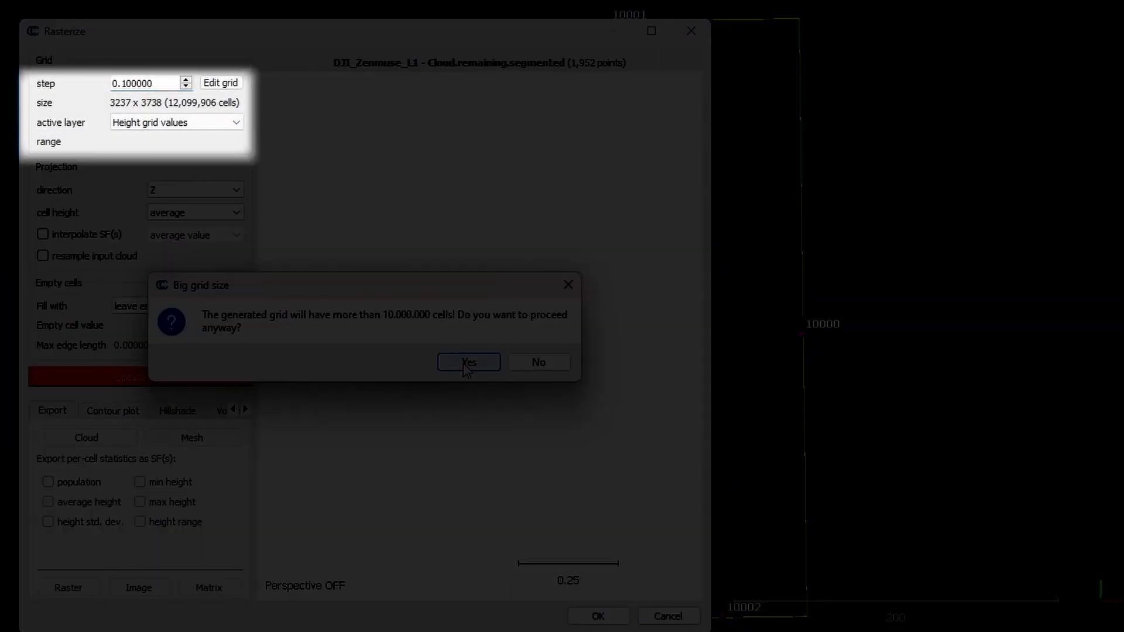
left_click(468, 362)
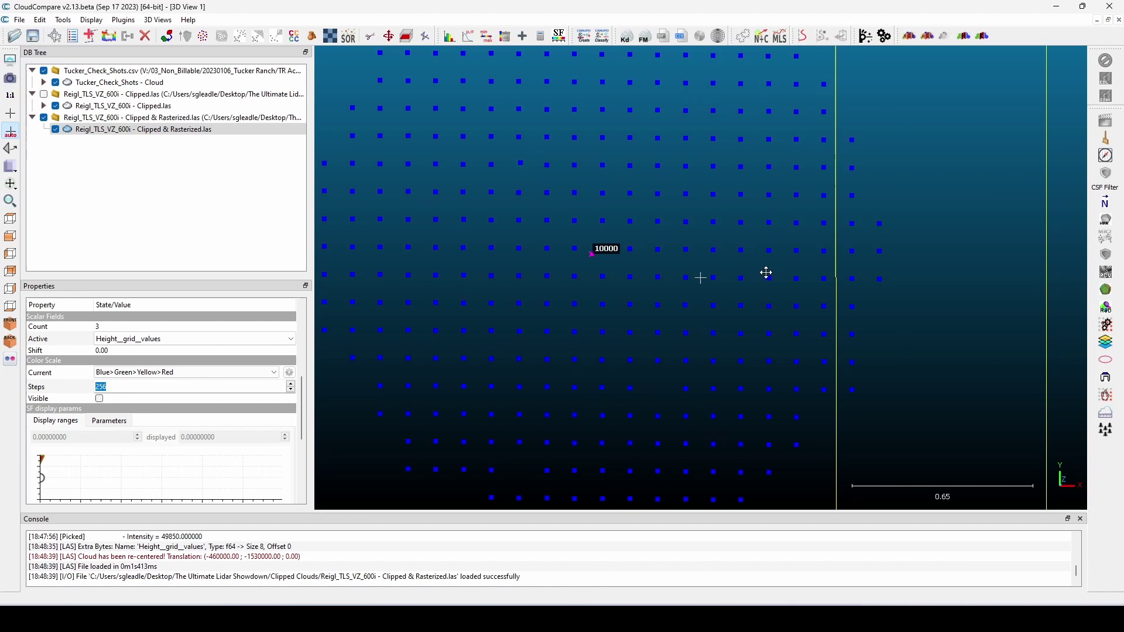
scroll(743, 273, "up", 5)
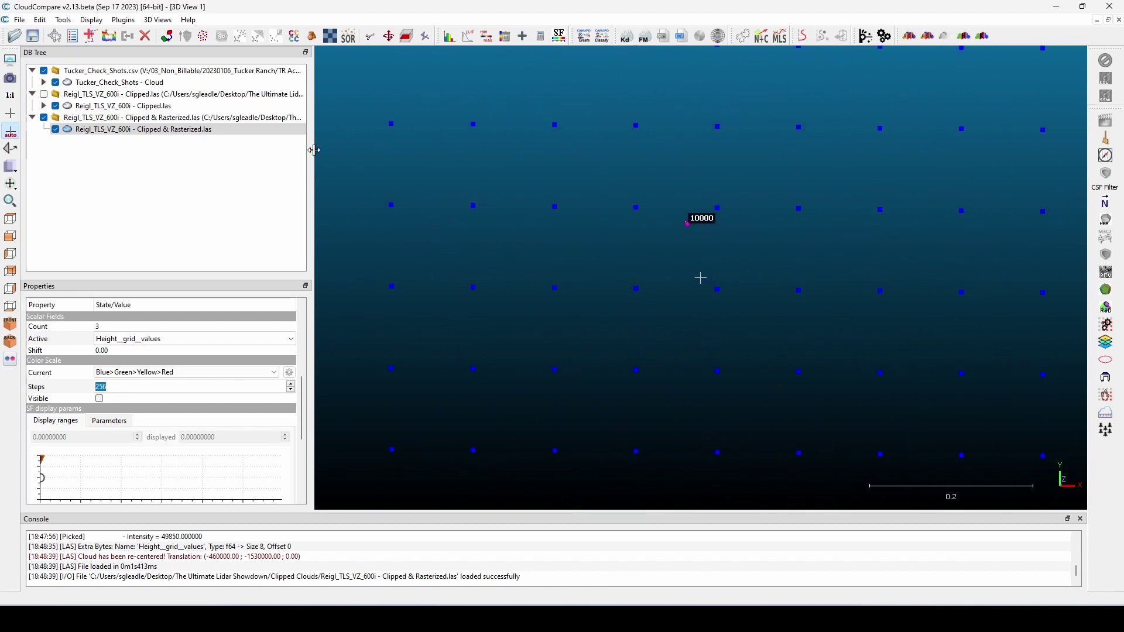
Pick the grid points surrounding check shot 10000 with Point List Picking, then return to Excel.
left_click(90, 36)
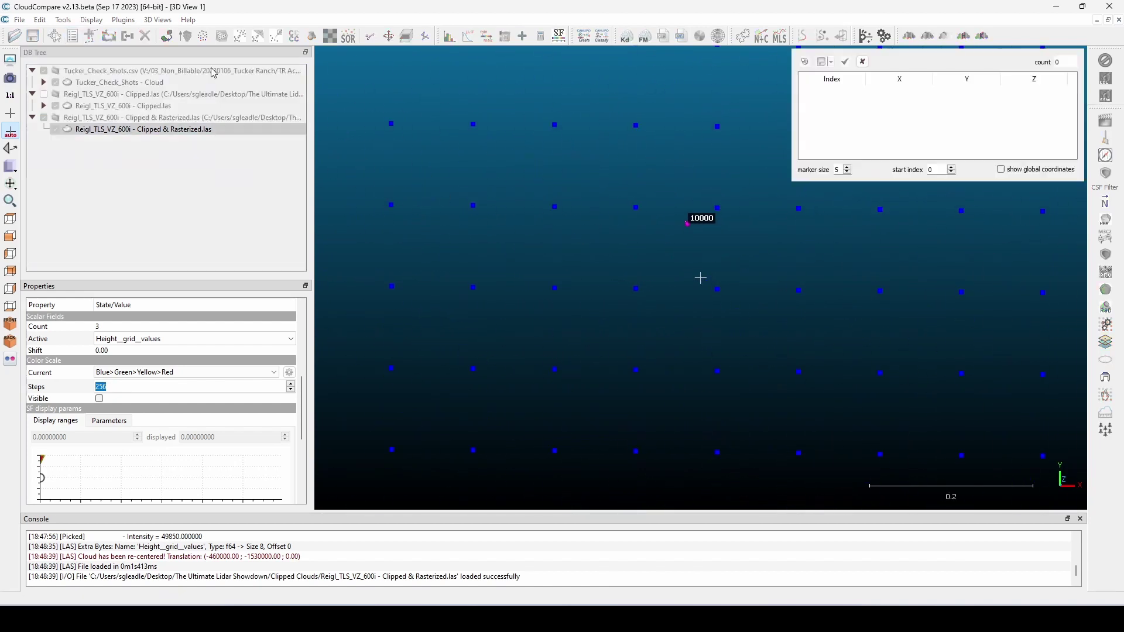
left_click(718, 207)
left_click(717, 288)
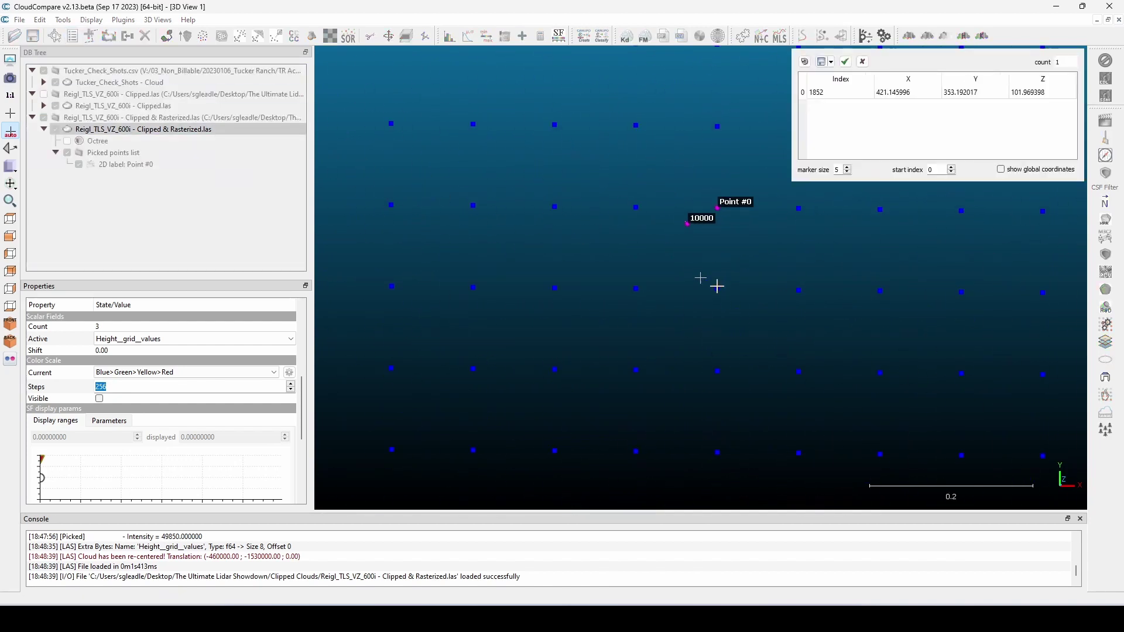
left_click(636, 288)
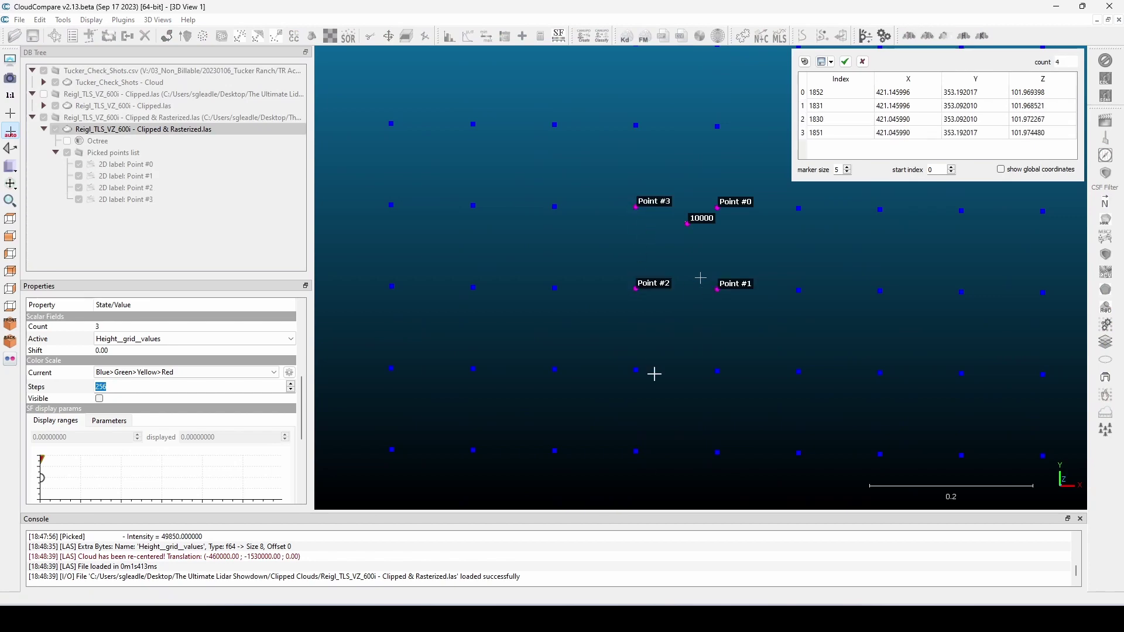
key("alt+Tab")
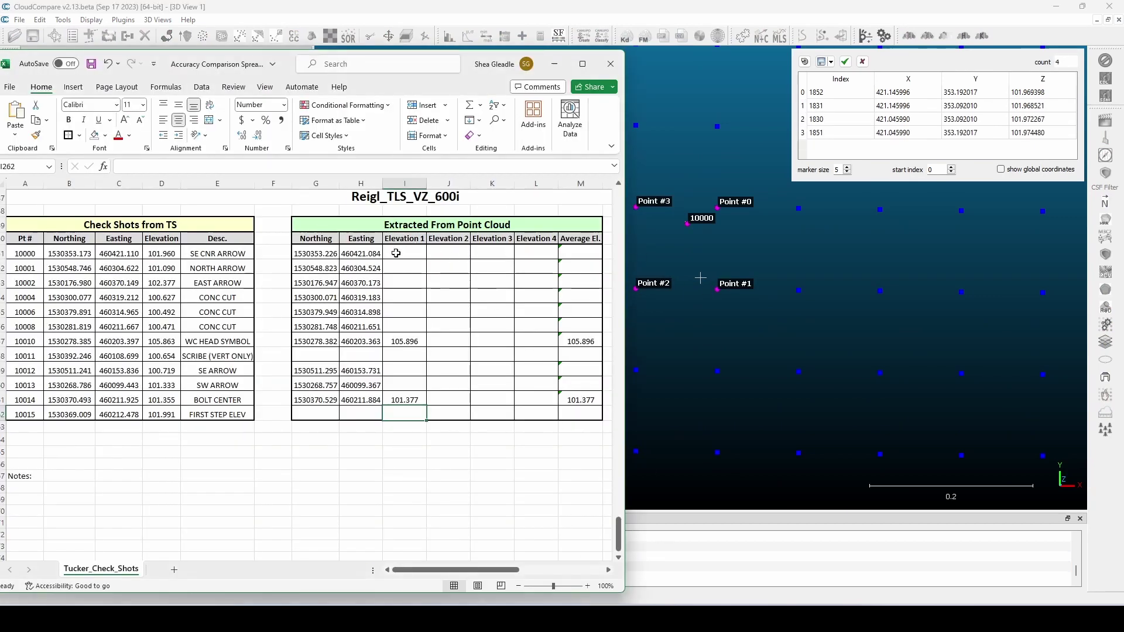
Enter the picked grid elevations (about 101.96–101.968) for check shot 10000 from I251 onward.
type("10")
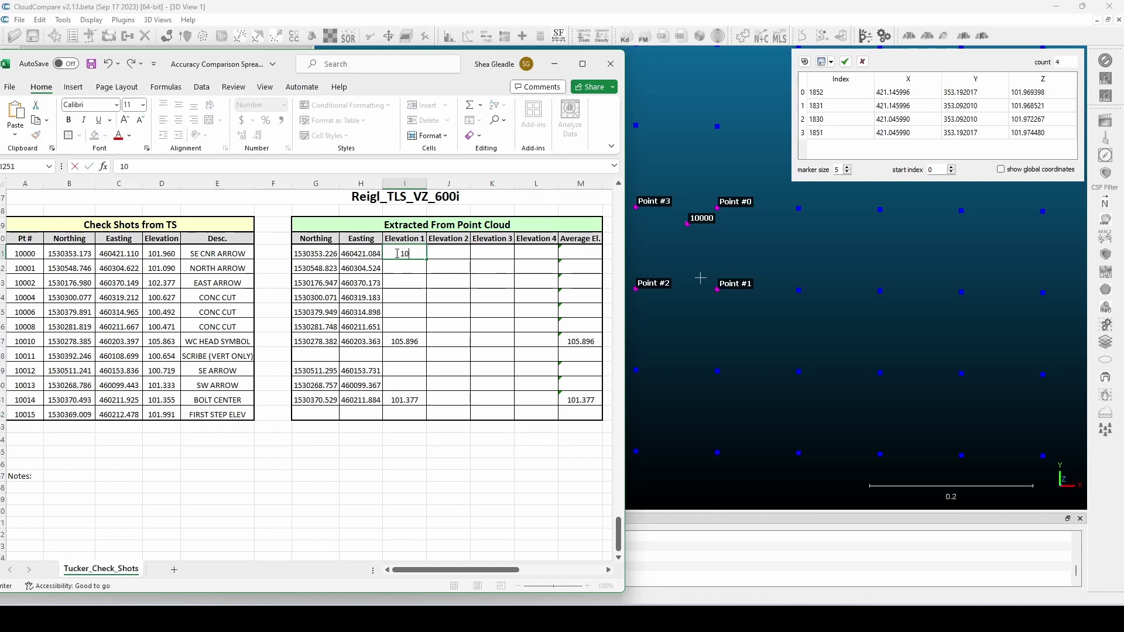
type("1.969")
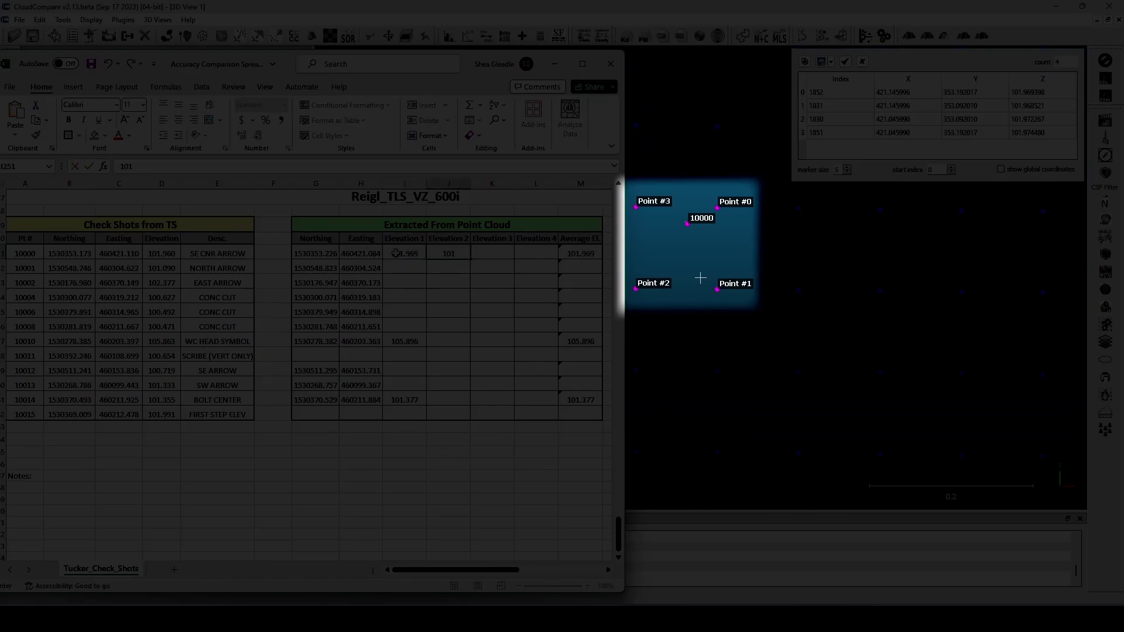
type("101.968")
key("Tab")
type("101.")
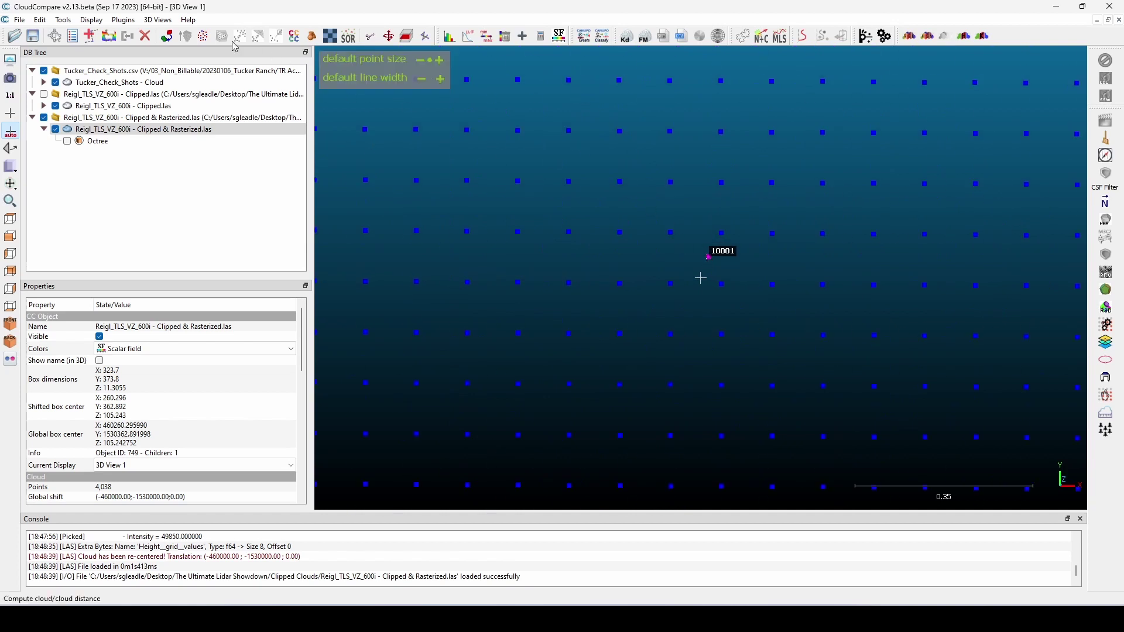
Pick the four grid points around label 10001, elevations near 101.10, and return to Excel.
left_click(75, 38)
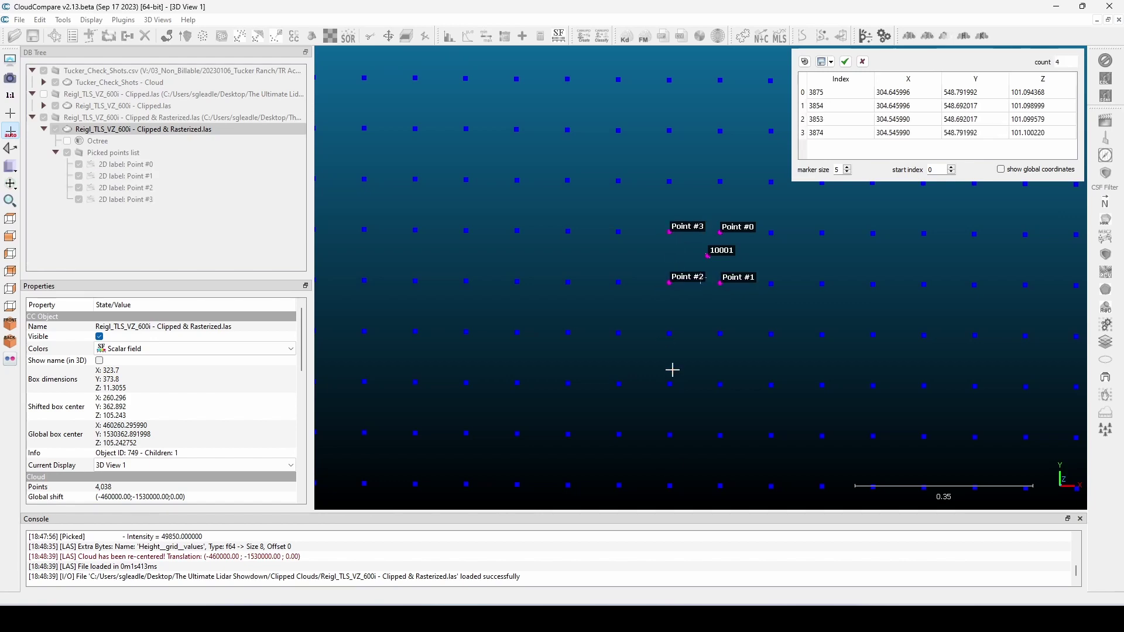
key("alt+Tab")
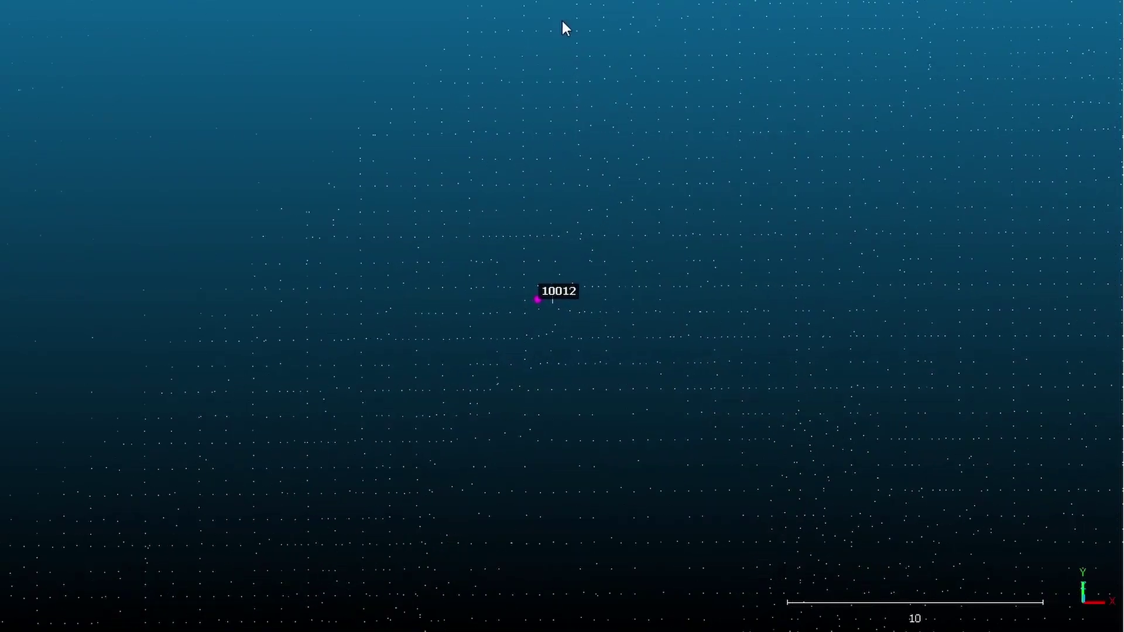
Move the next scanner's cloud view over to label 10002.
scroll(567, 160, "up", 3)
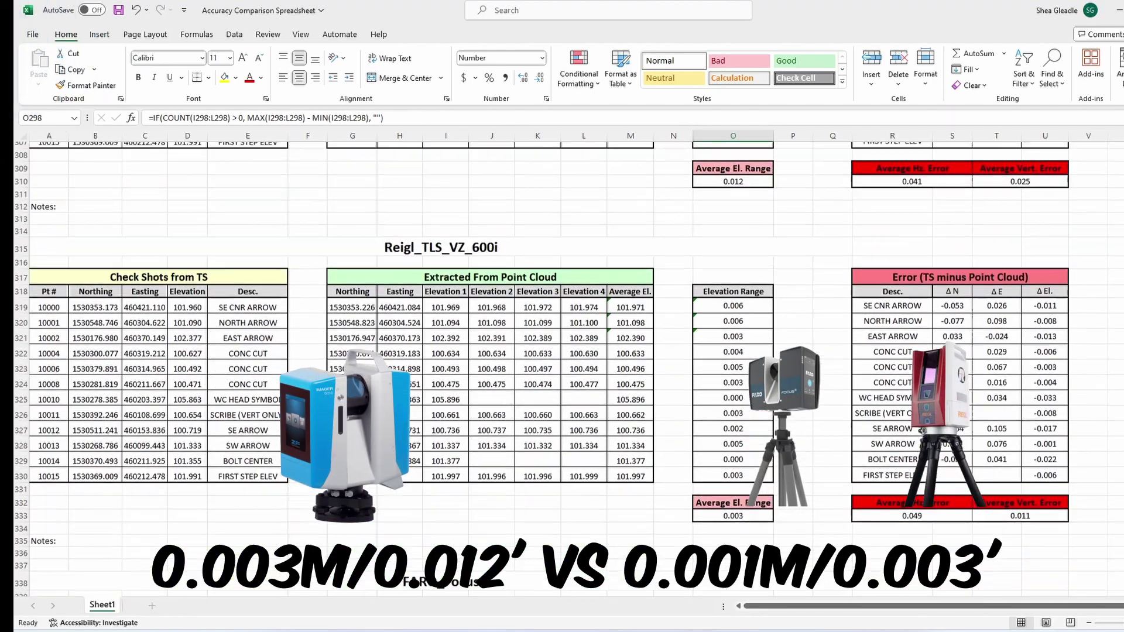
Scroll through the scanner comparison tables and their error summaries.
scroll(543, 369, "up", 8)
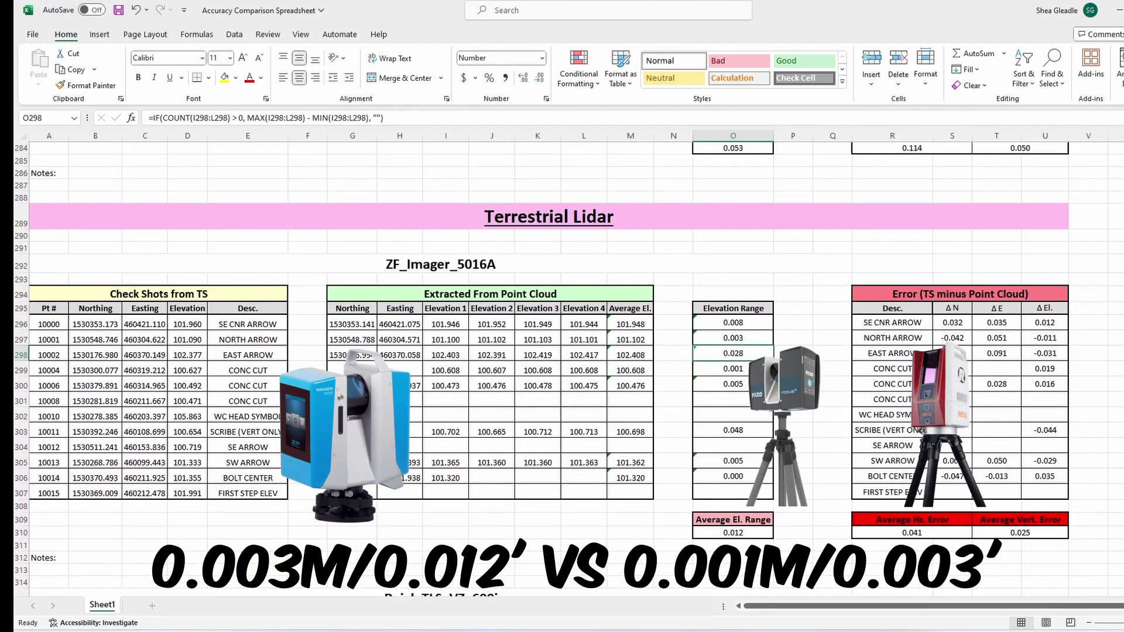